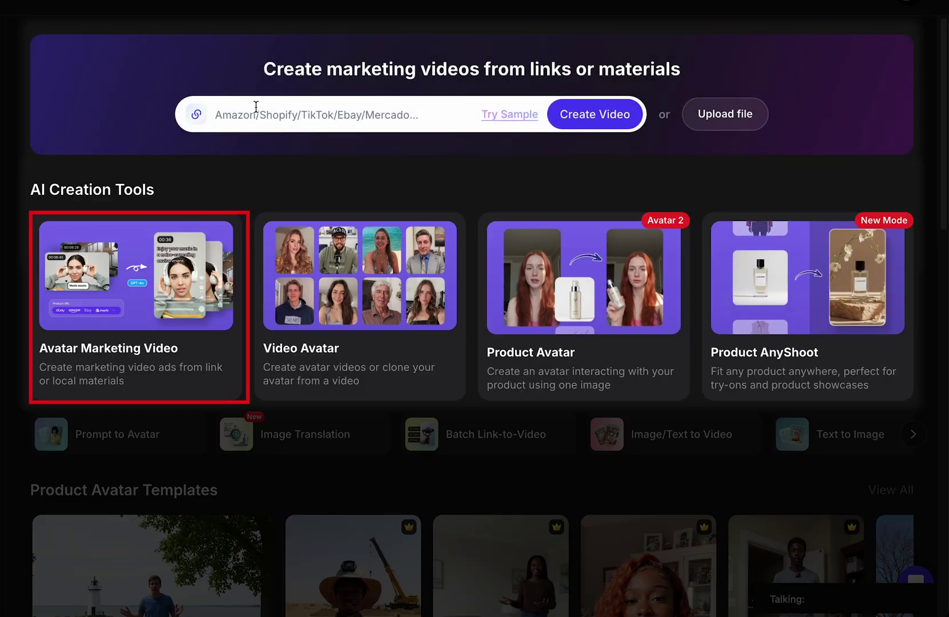
- Open the Video Avatar tool and filter the avatars to Favorite Avatars
left_click(281, 116)
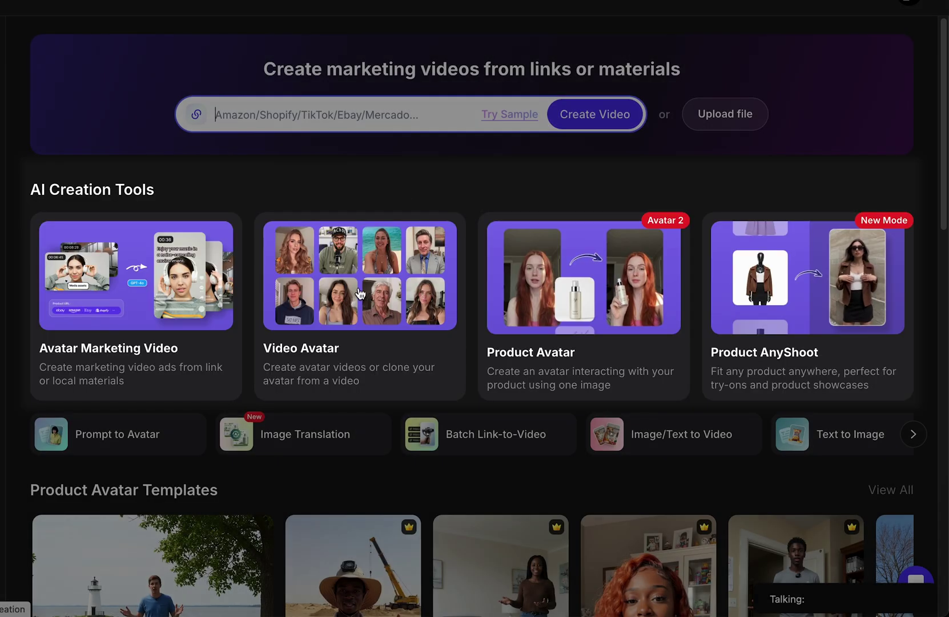
left_click(396, 311)
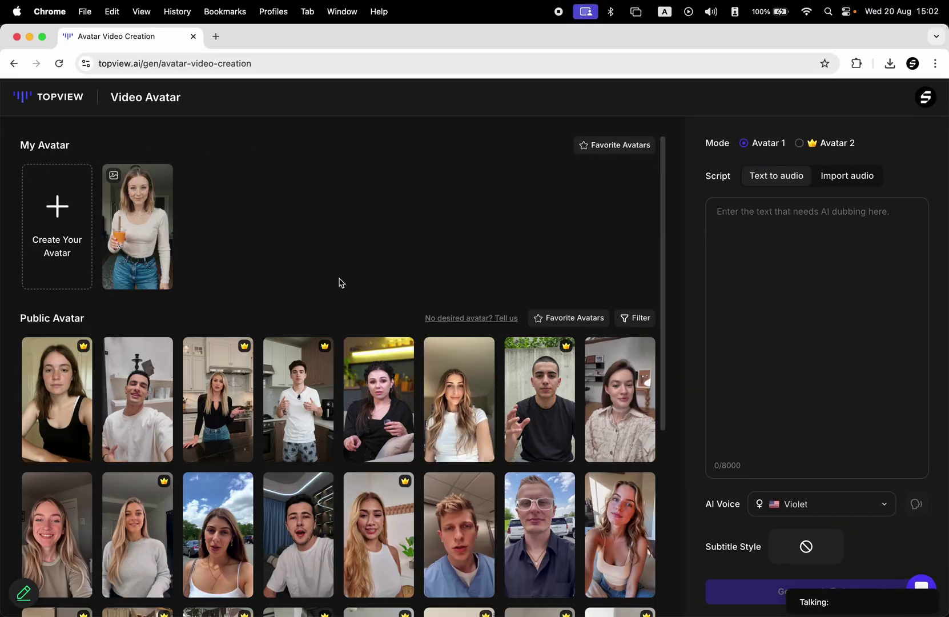
scroll(354, 397, "down", 5)
scroll(355, 397, "down", 15)
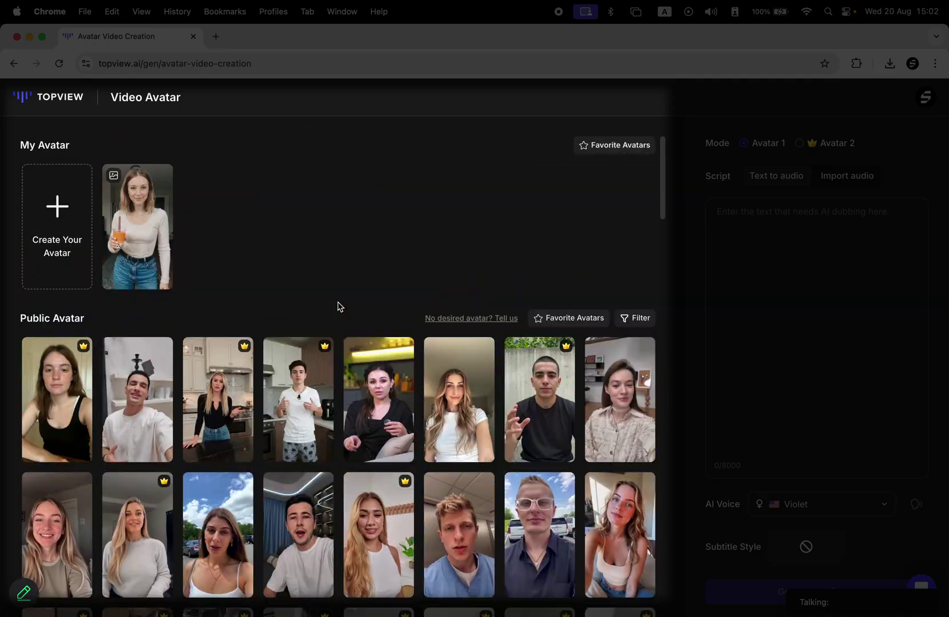
left_click(574, 317)
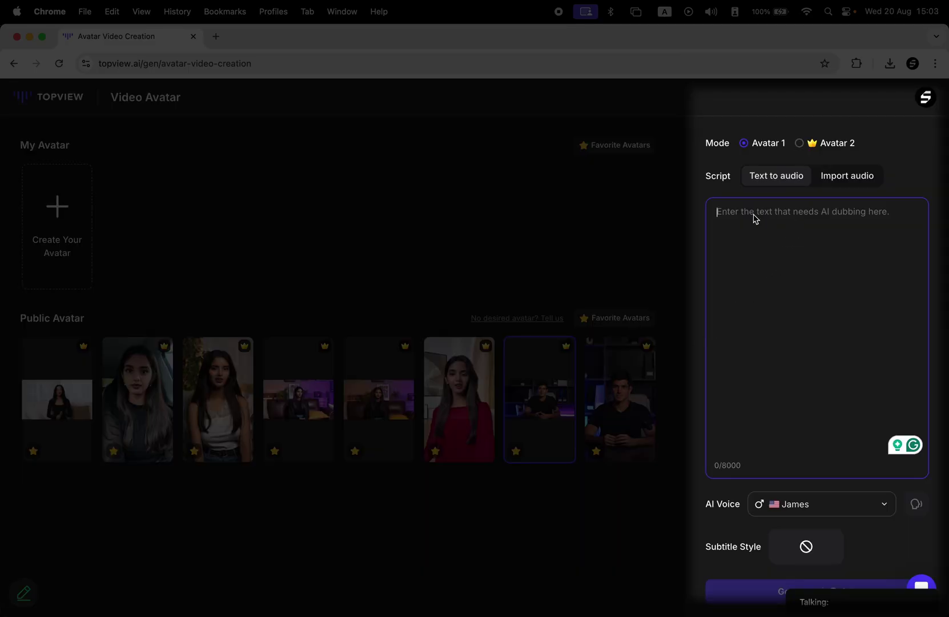
- Write a text script saying it was made with AI, switch to Avatar 2, and browse subtitle styles
type("This video was made entirely with AI, using this one website.")
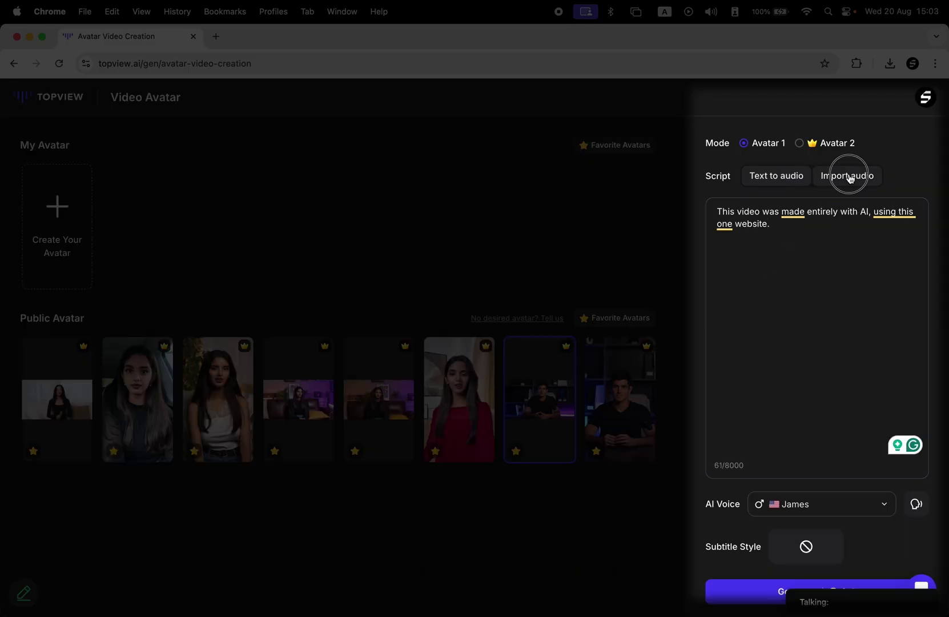
left_click(848, 176)
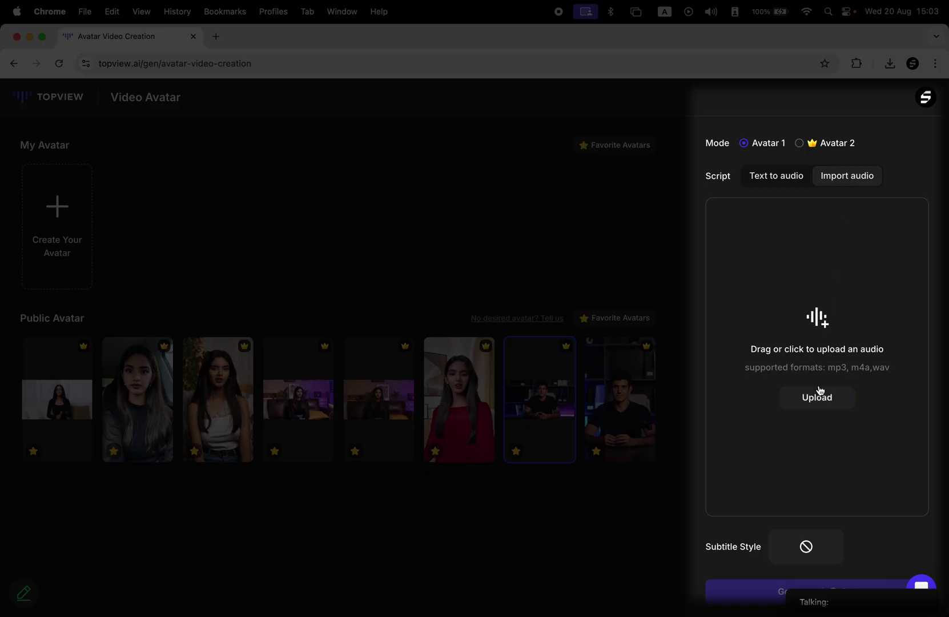
left_click(776, 182)
mouse_move(799, 146)
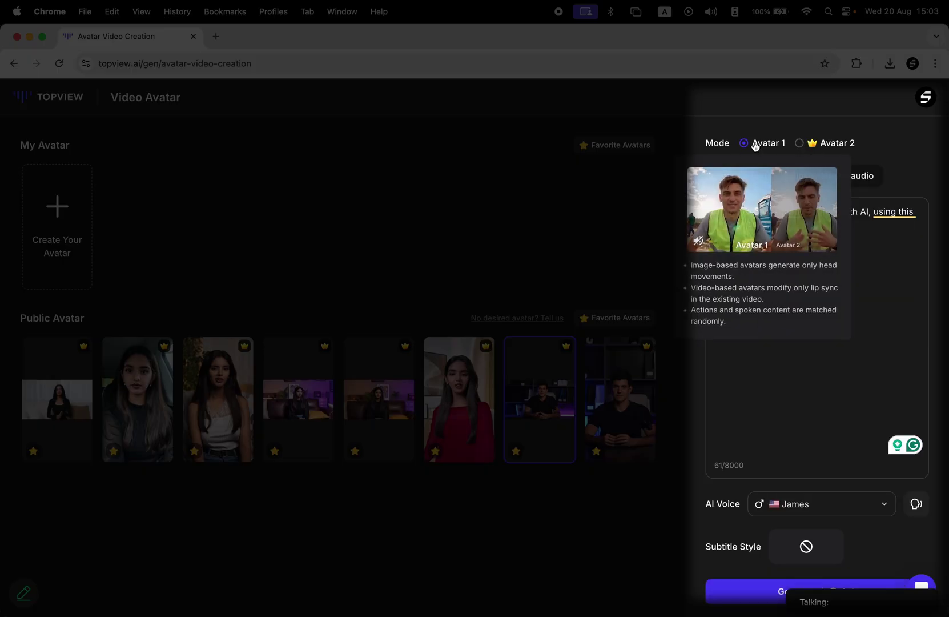
left_click(813, 144)
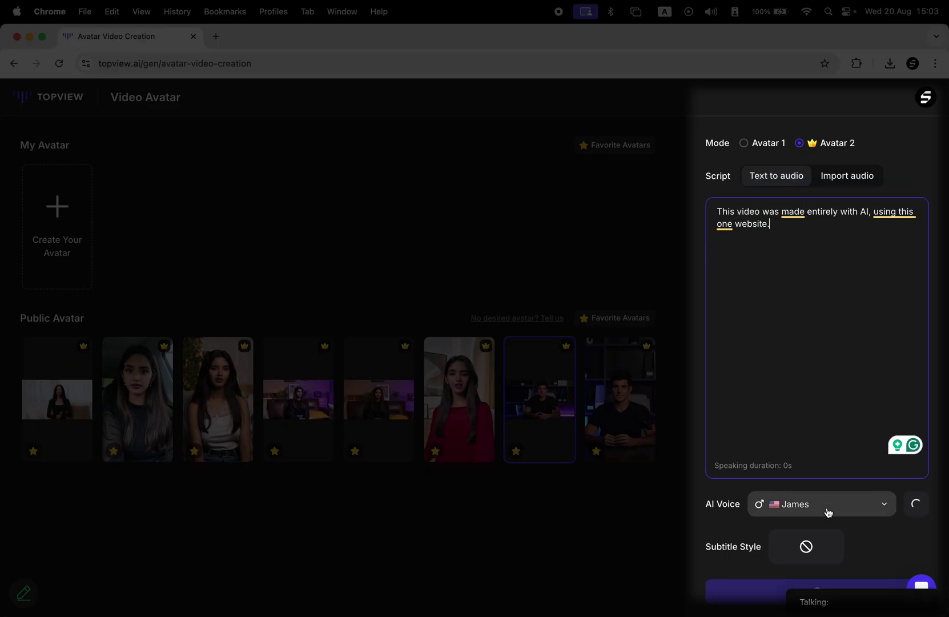
left_click(806, 546)
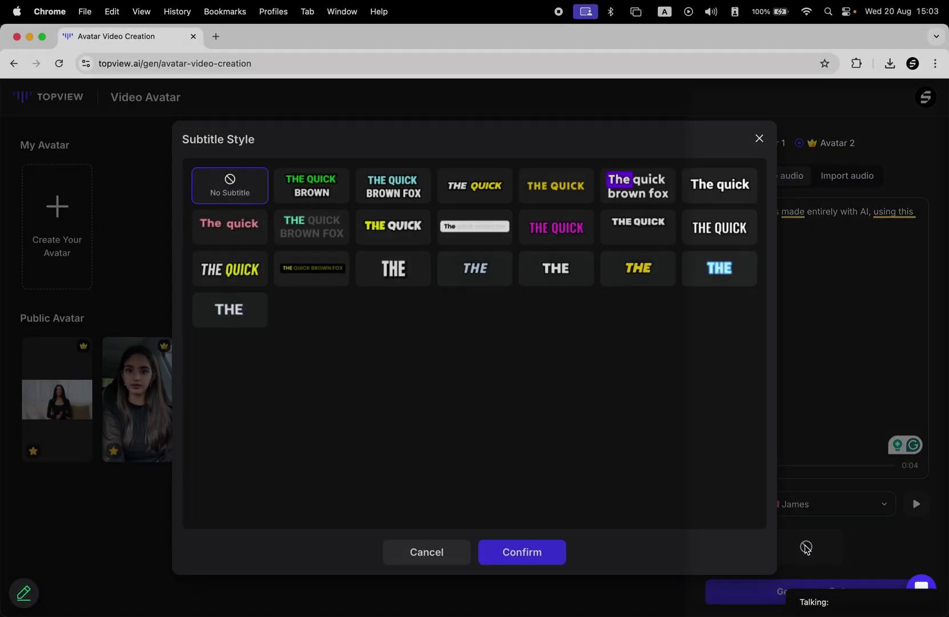
left_click(412, 183)
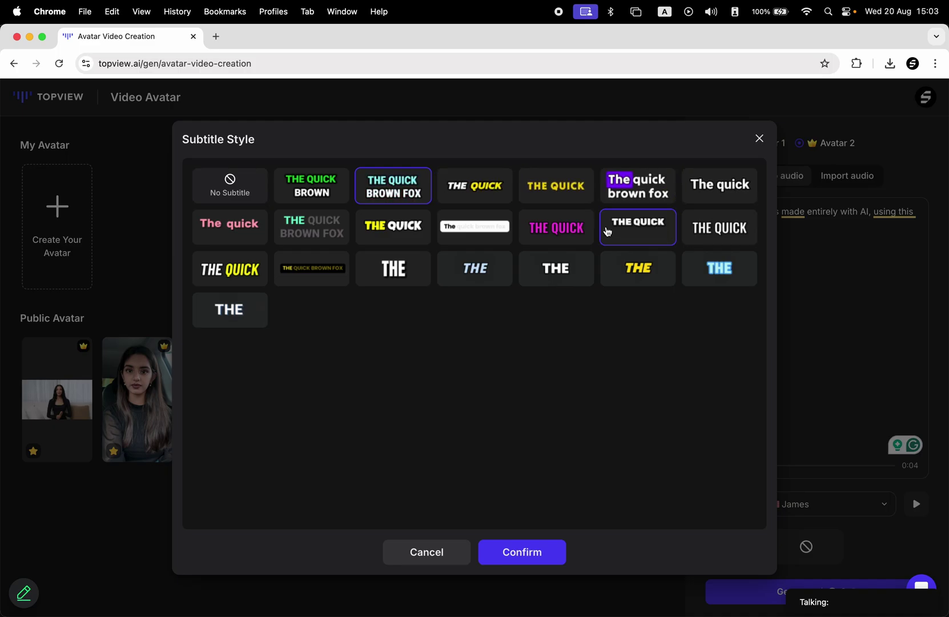
- Skip subtitles, export the video as 'Intro Avatar', and return to the Dashboard
left_click(426, 552)
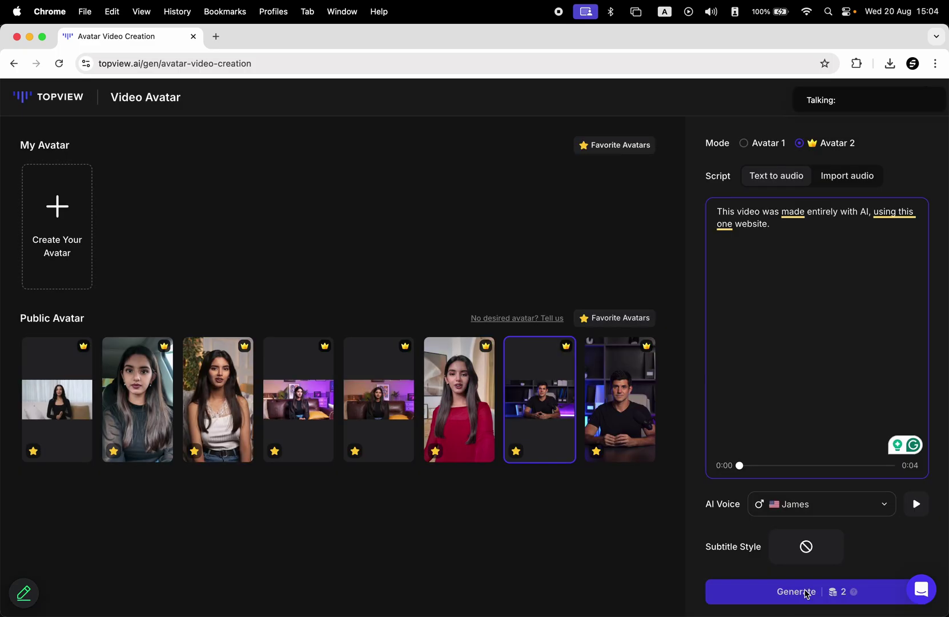
left_click(806, 595)
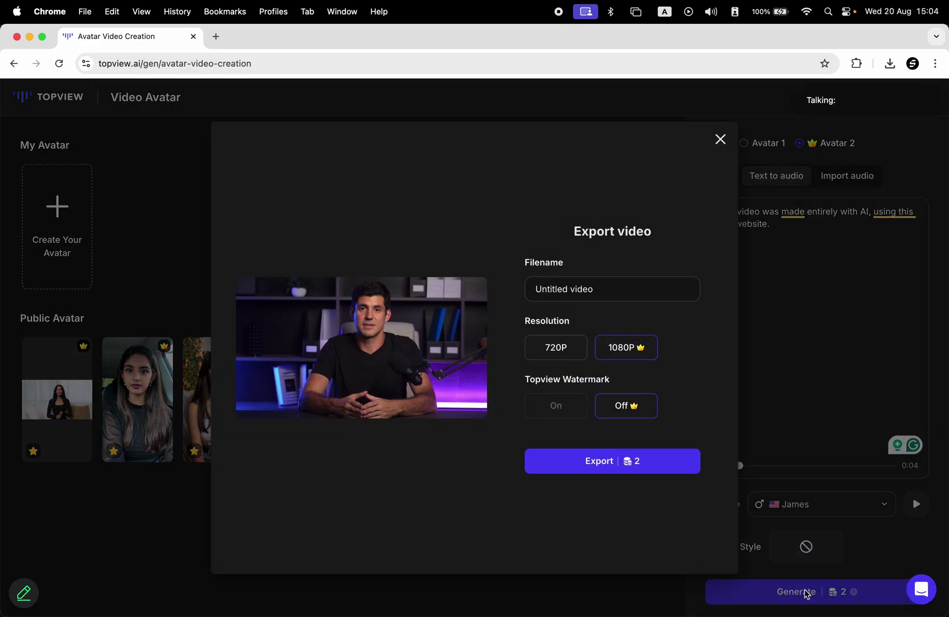
left_click(571, 289)
type("Intro Avatar")
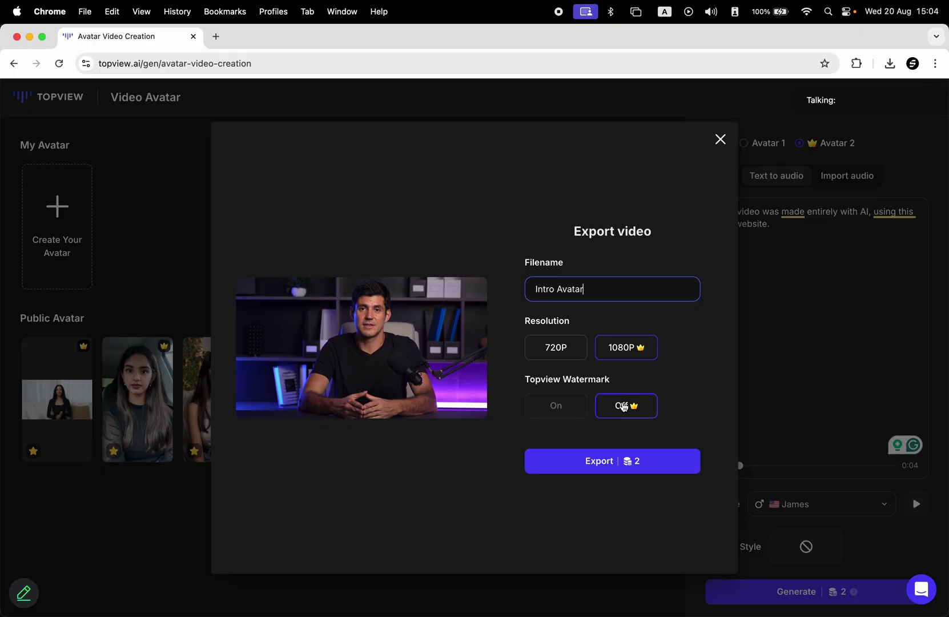
left_click(607, 460)
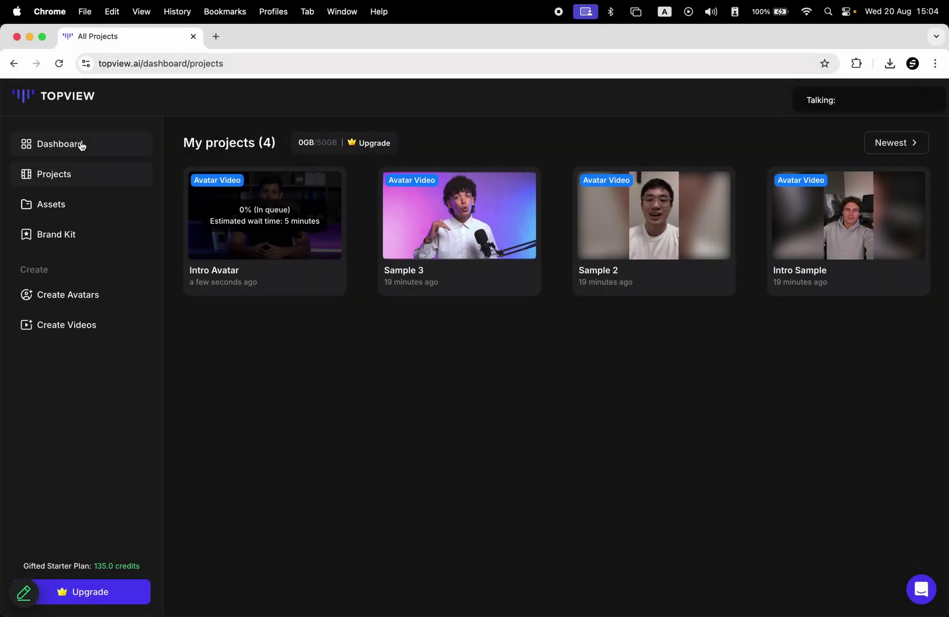
left_click(80, 144)
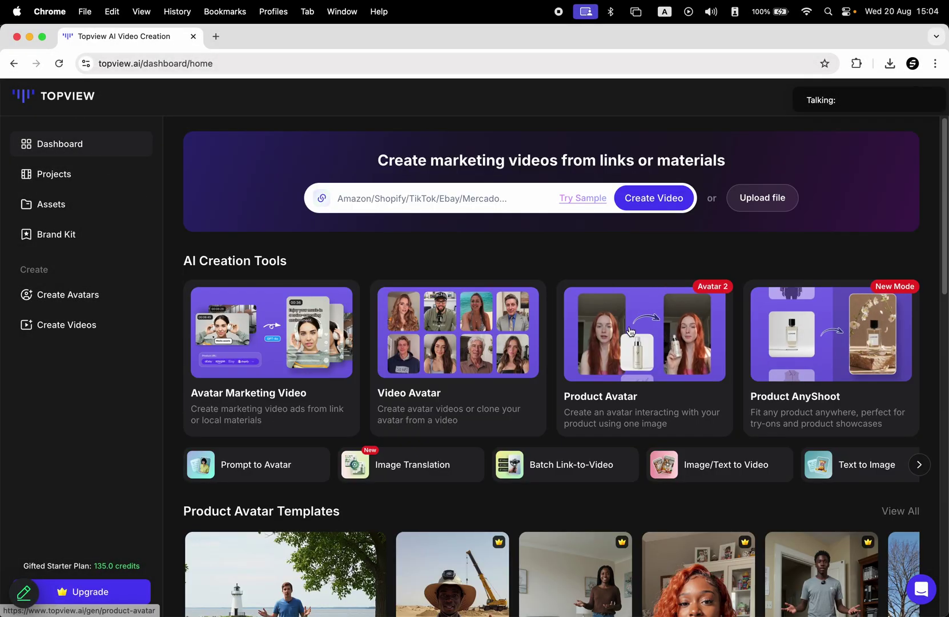
- In Product Avatar, filter templates to App then Drinkware and pick the woman in jeans
left_click(644, 342)
scroll(205, 292, "down", 12)
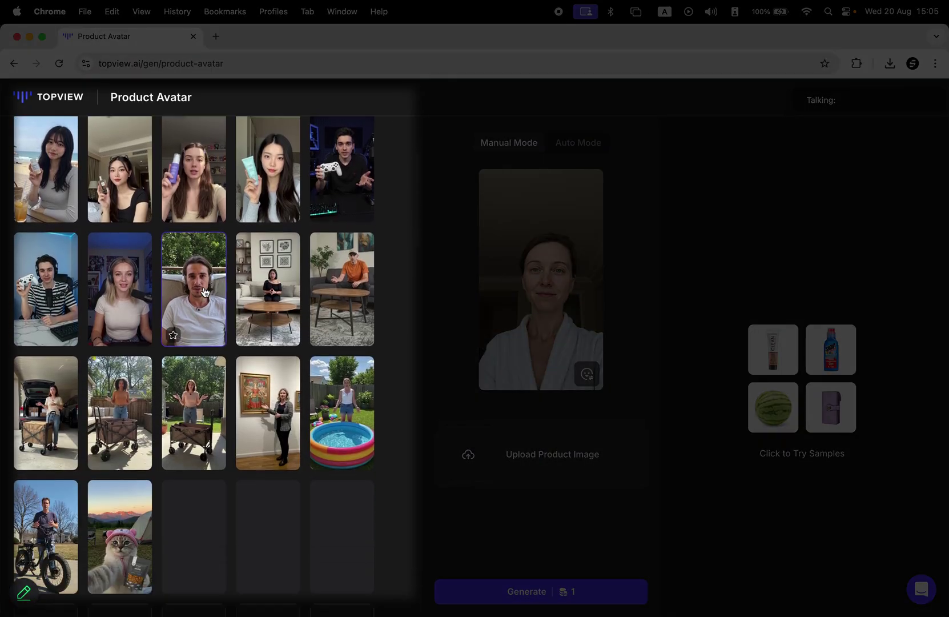
scroll(204, 292, "up", 12)
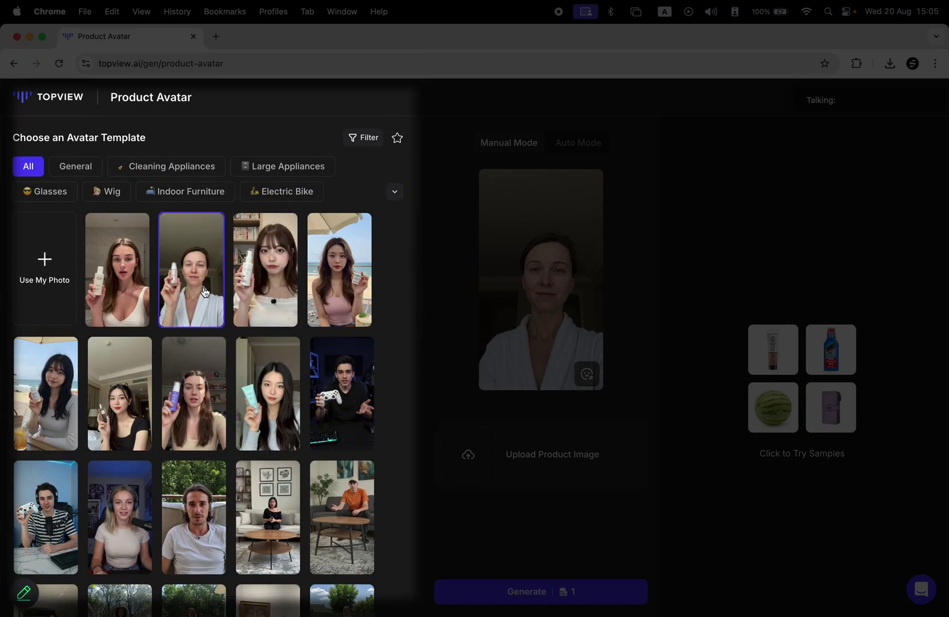
left_click(394, 192)
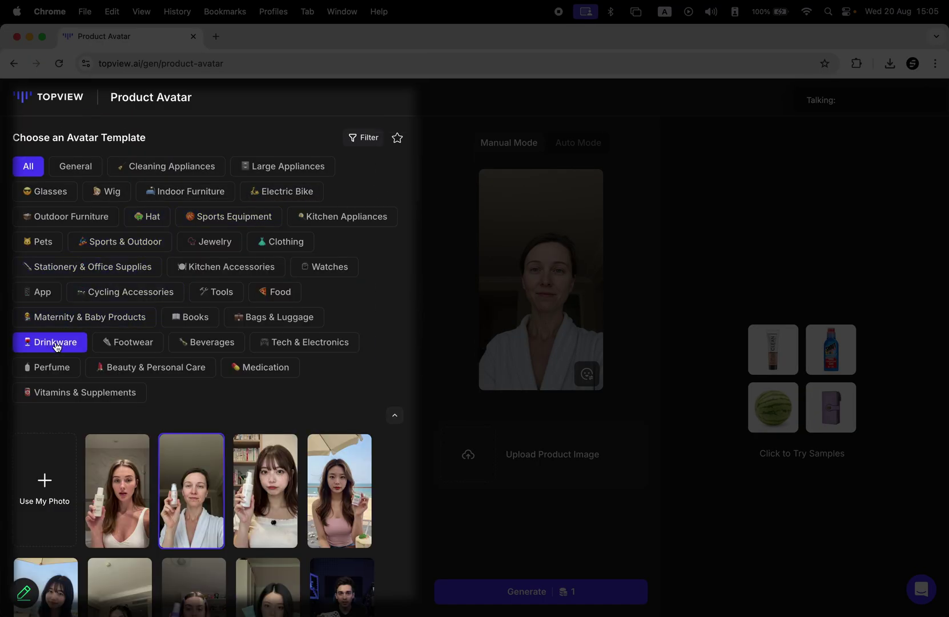
left_click(38, 292)
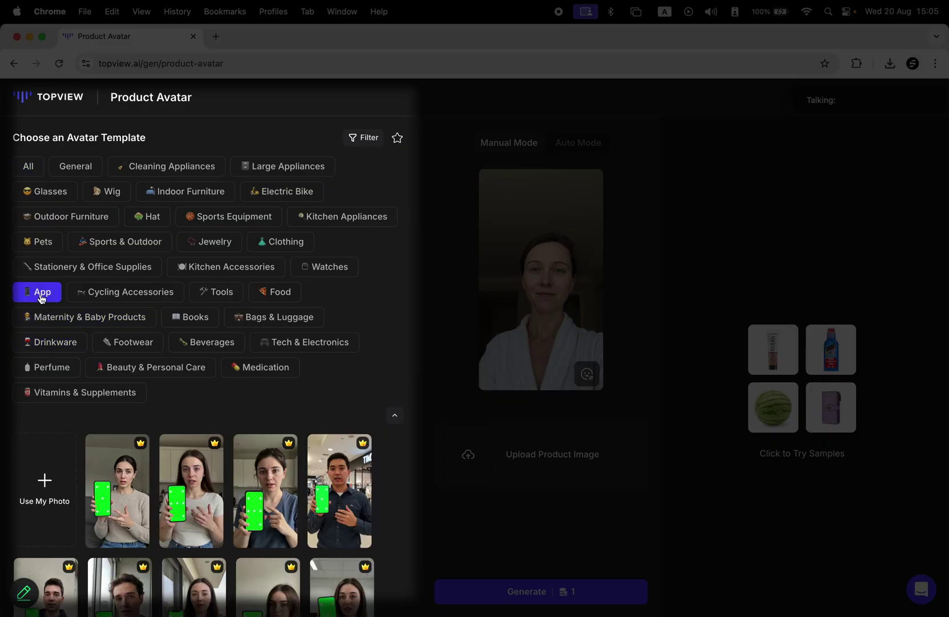
scroll(211, 271, "down", 6)
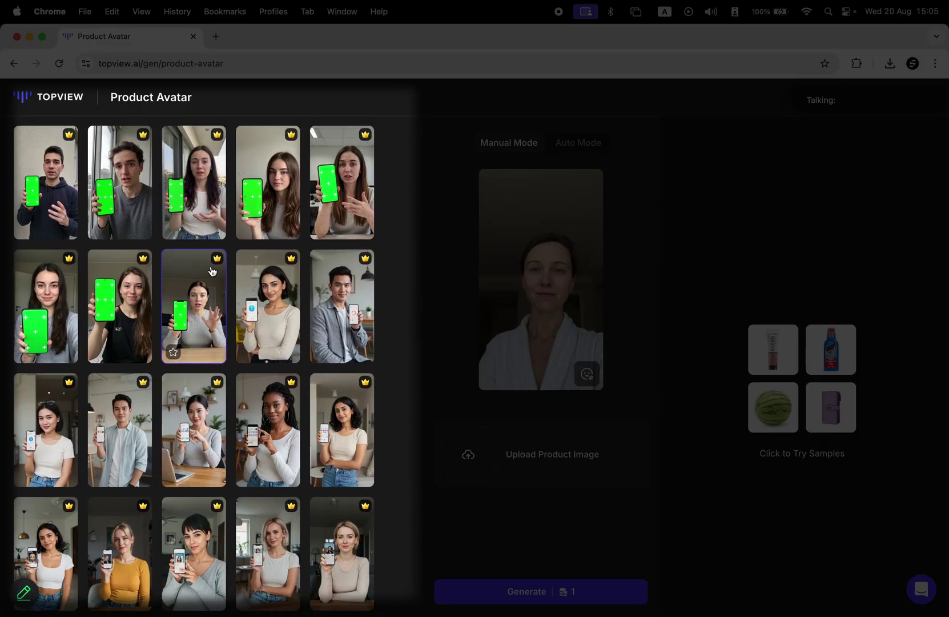
scroll(212, 271, "up", 8)
left_click(62, 342)
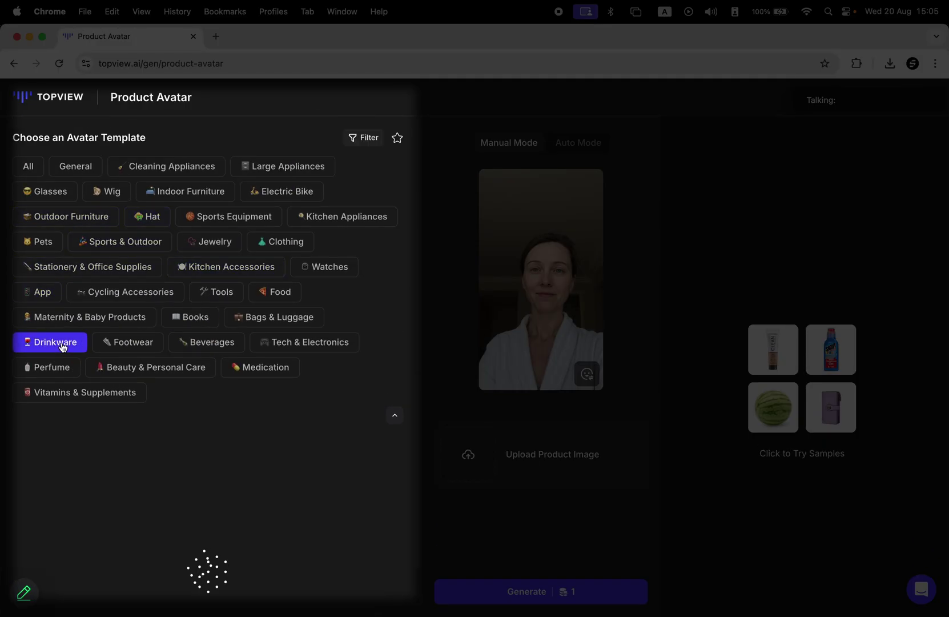
scroll(196, 272, "down", 10)
left_click(354, 275)
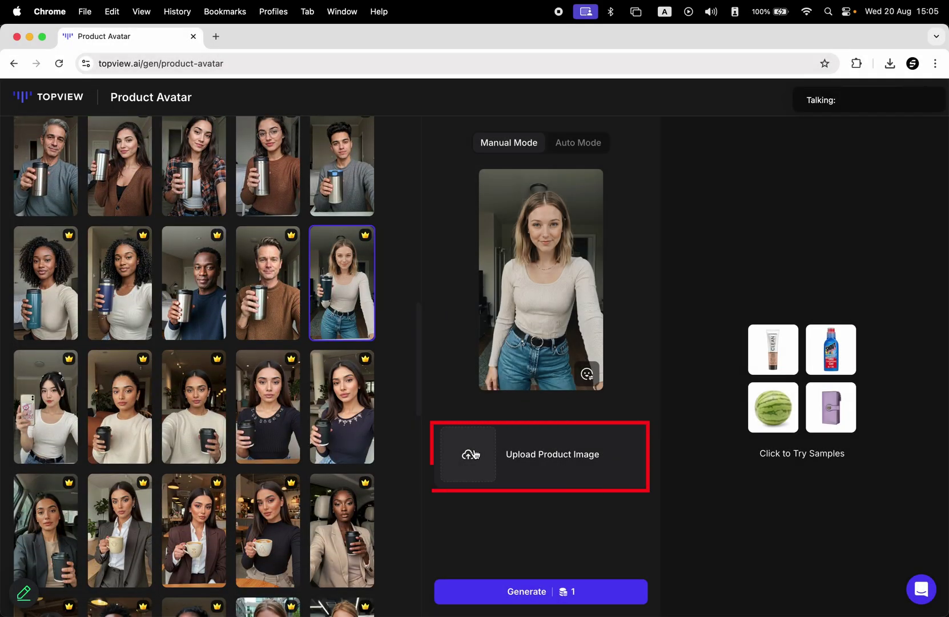
- Upload the bubble tea jpg as the product image
left_click(461, 456)
left_click(223, 166)
key("space")
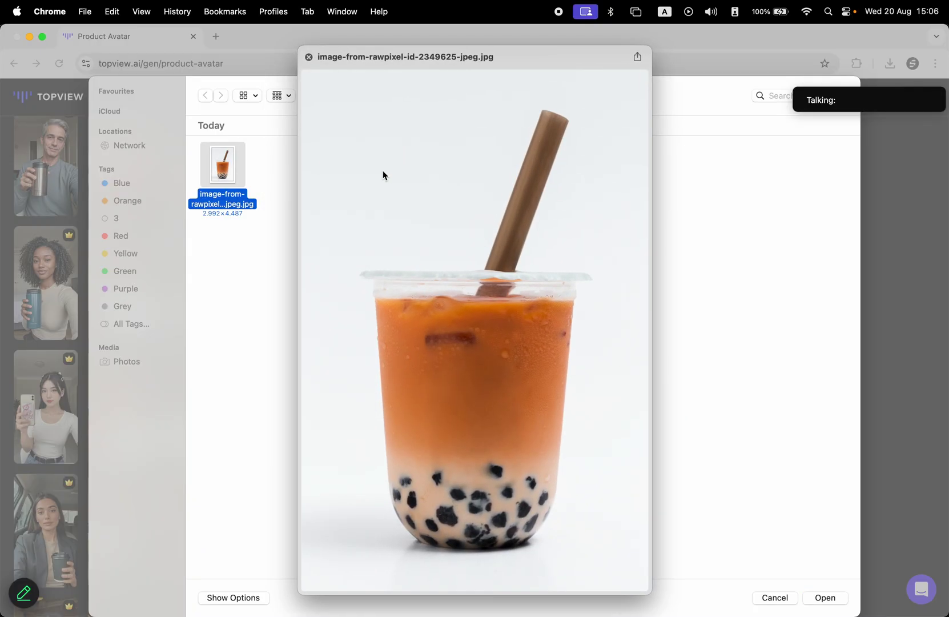
key("Return")
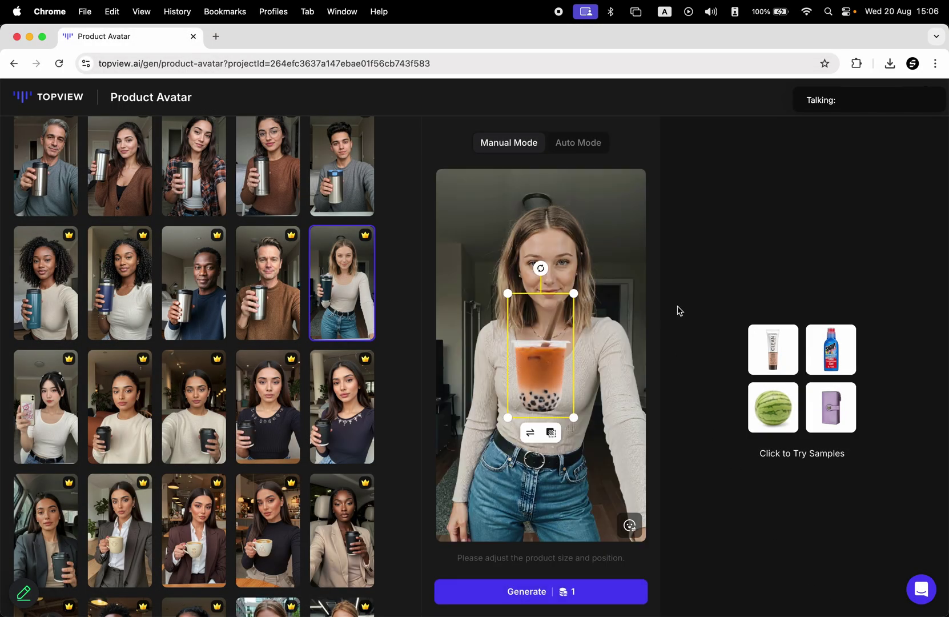
- Move and shrink the bubble tea cup into her hand, then generate the images
left_click_drag(547, 361, 490, 411)
left_click_drag(520, 343, 508, 389)
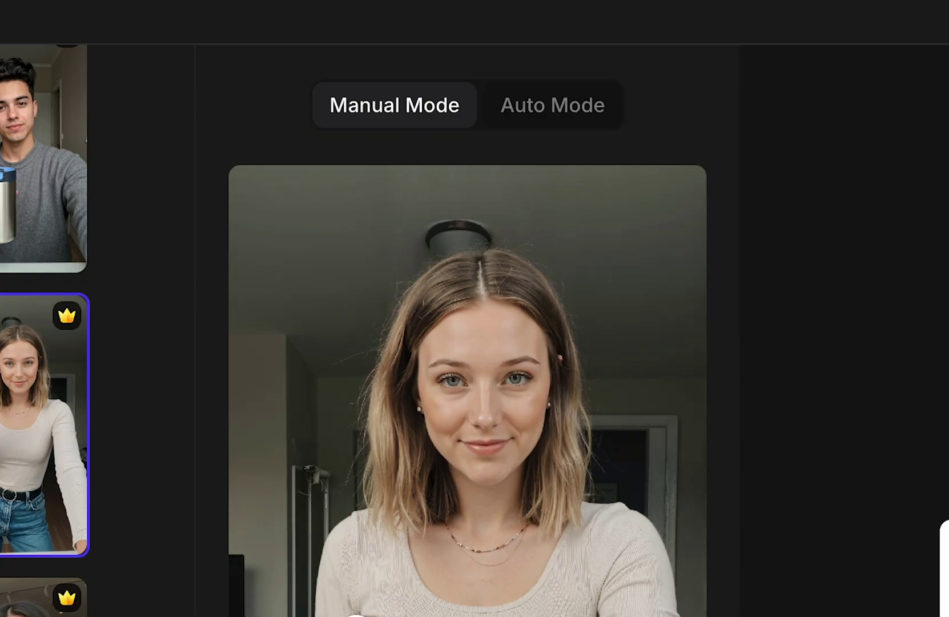
left_click(591, 111)
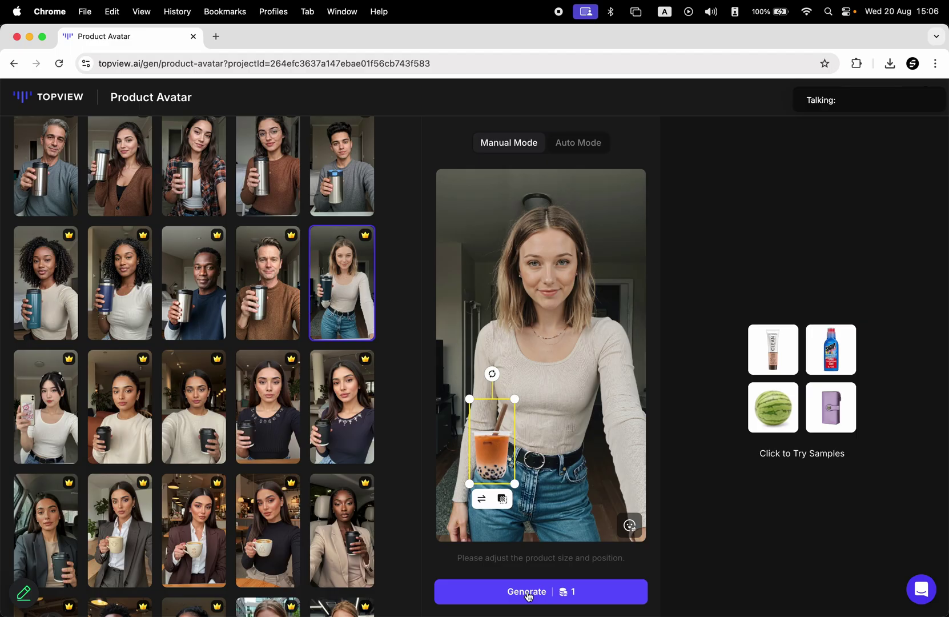
left_click(526, 592)
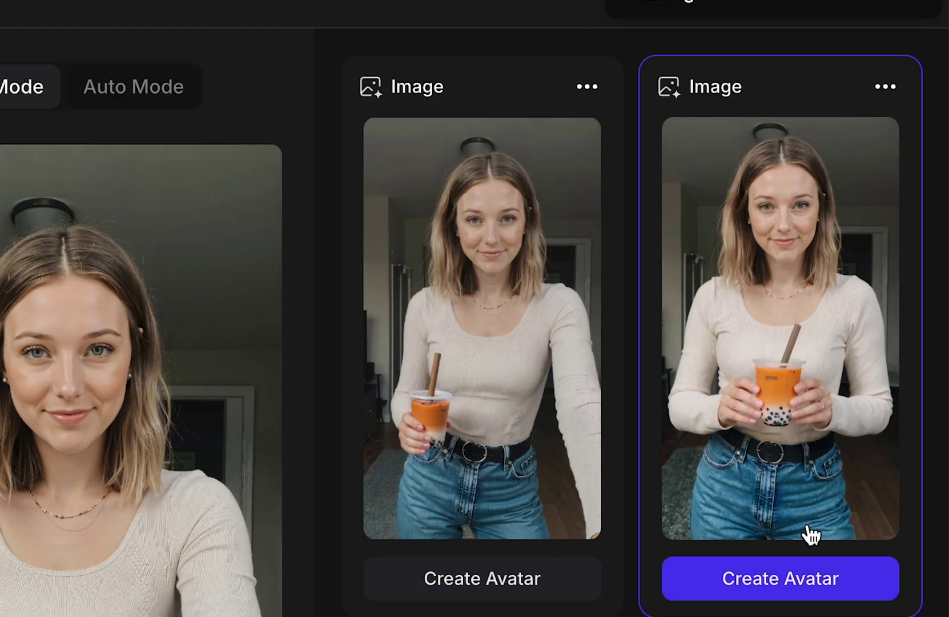
- From the right-hand image, set Avatar 2 with script 'This bubble tea flavor is insa…' voiced by Jorja
left_click(791, 579)
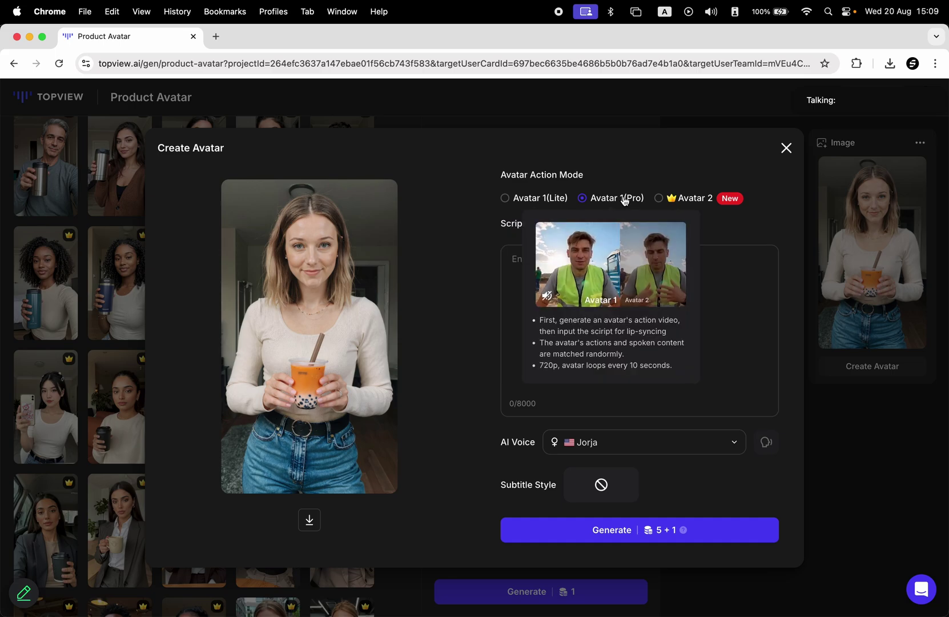
left_click(684, 200)
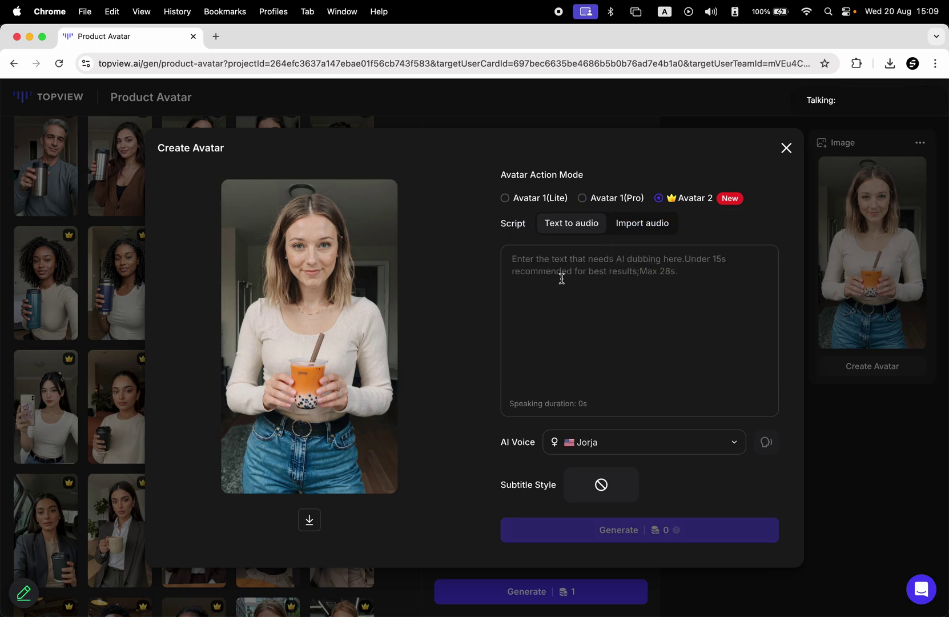
left_click(638, 228)
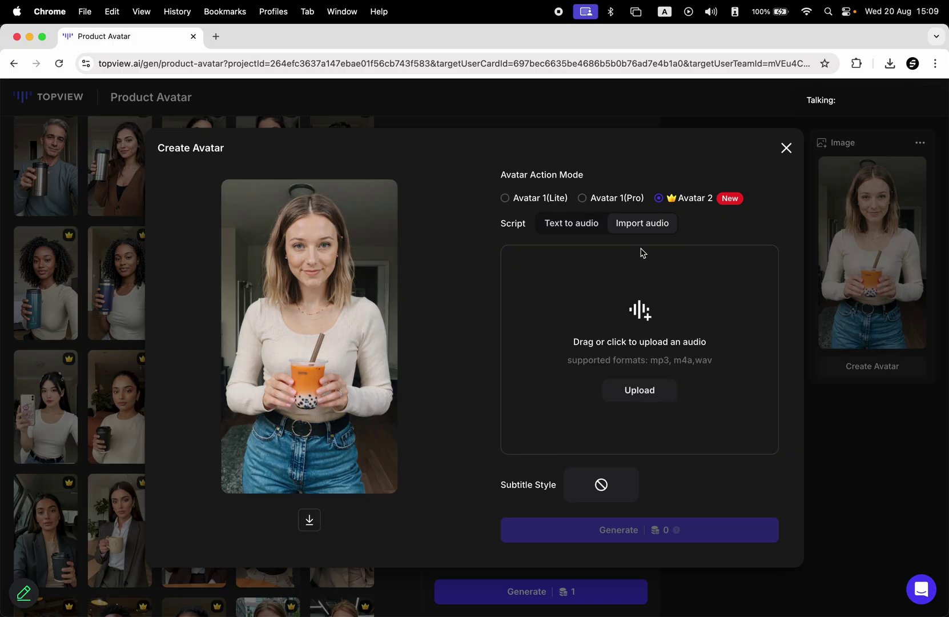
left_click(572, 224)
type("This bubble tea flavor is insane, I have never tried anything like this before!")
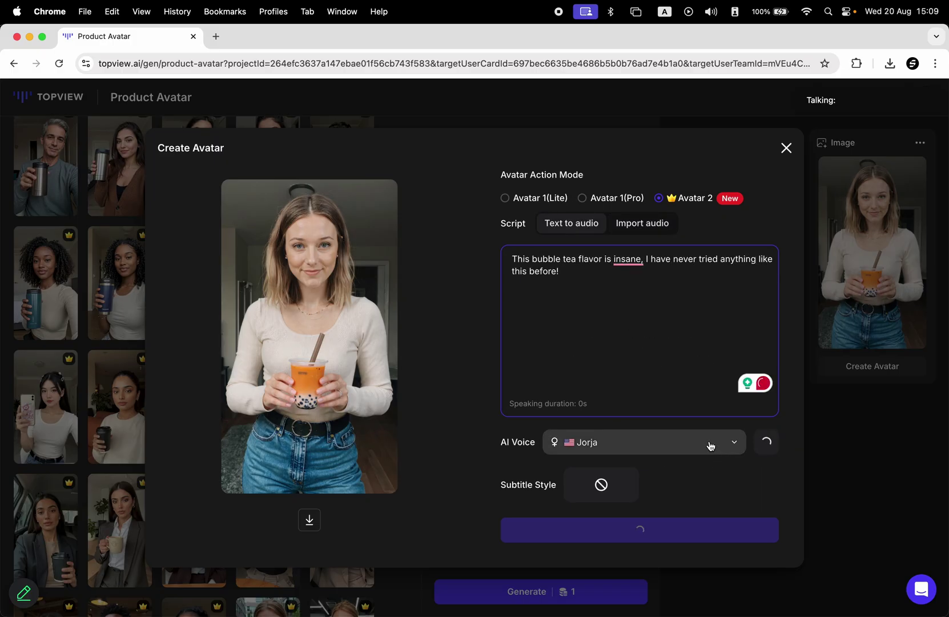
left_click(710, 445)
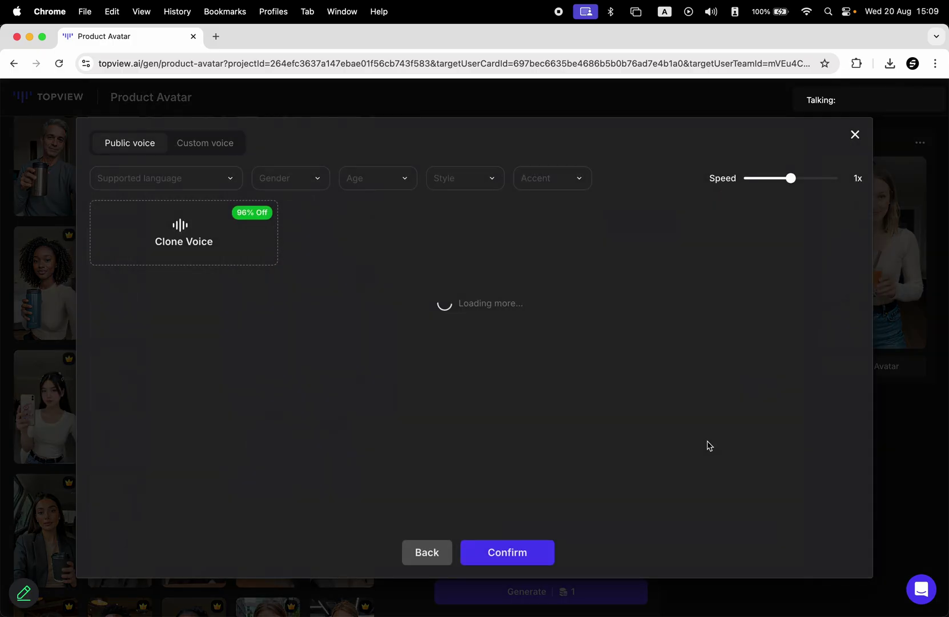
scroll(276, 422, "down", 3)
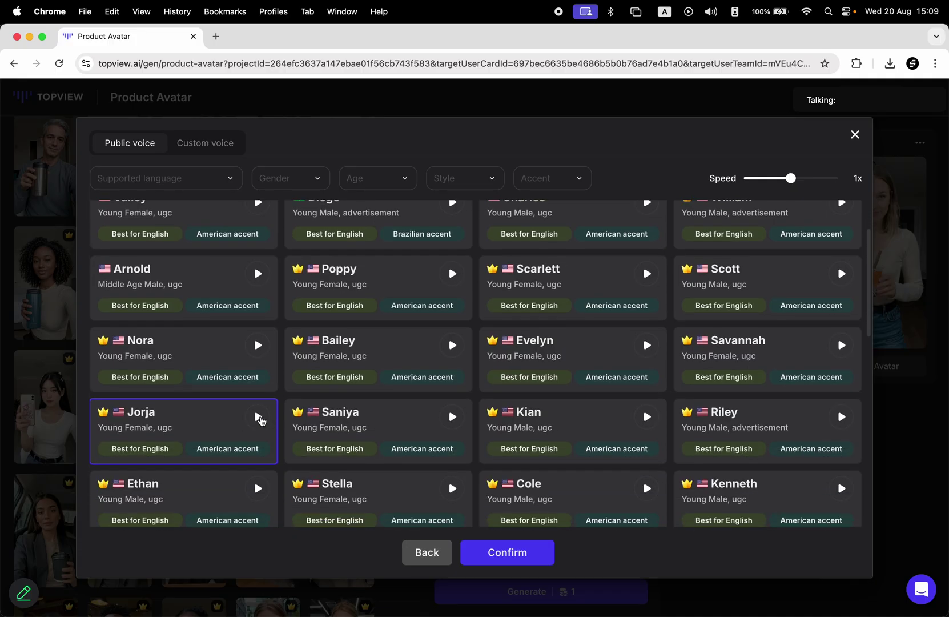
left_click(507, 553)
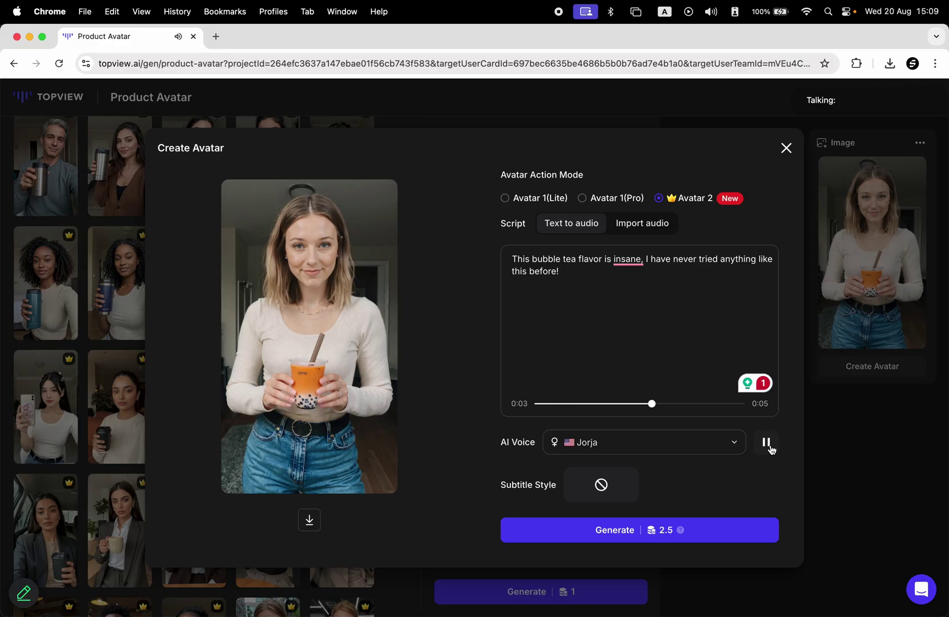
- Apply the white subtitle style and generate the product avatar video
left_click(623, 475)
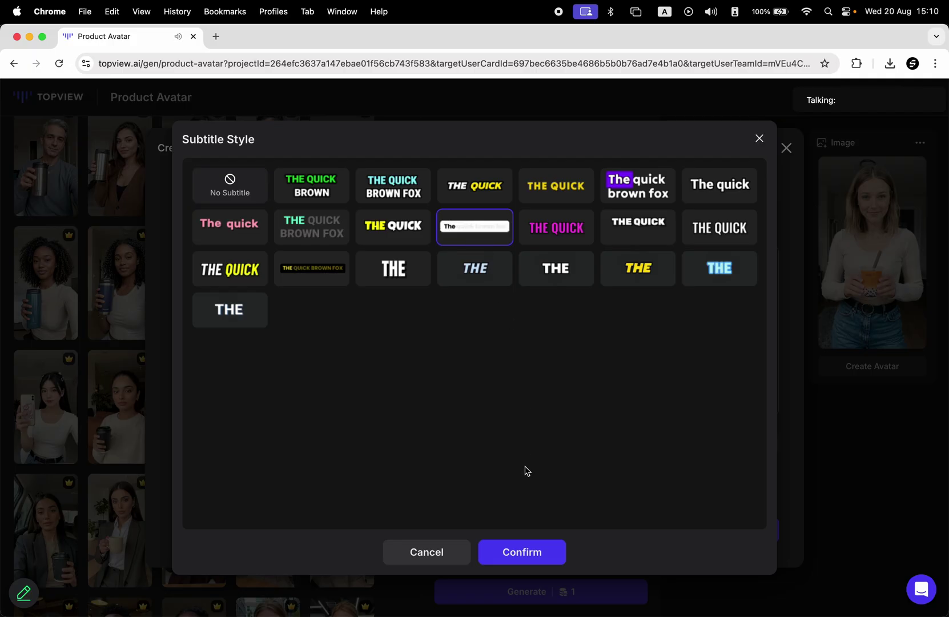
left_click(522, 552)
left_click(664, 531)
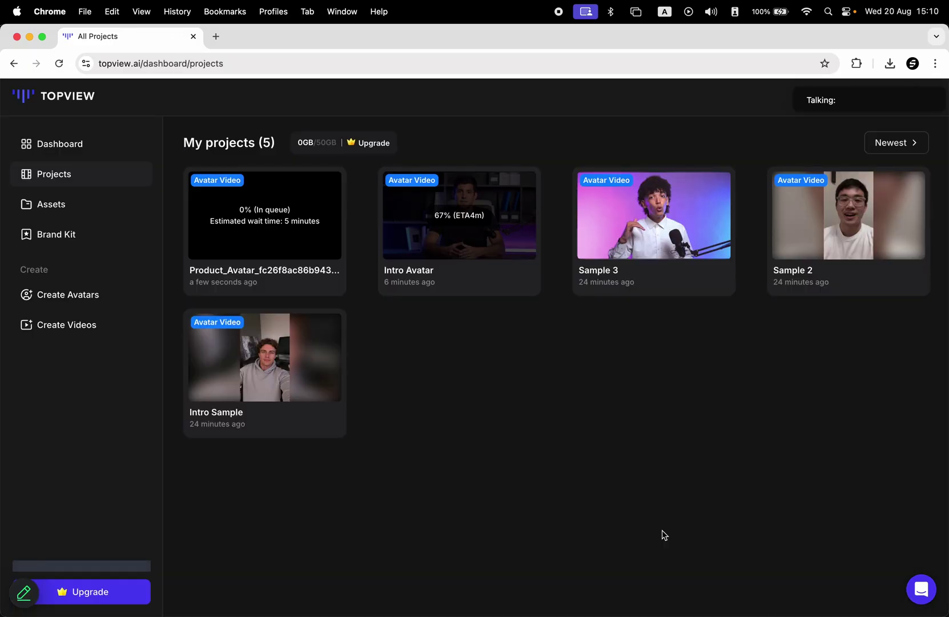